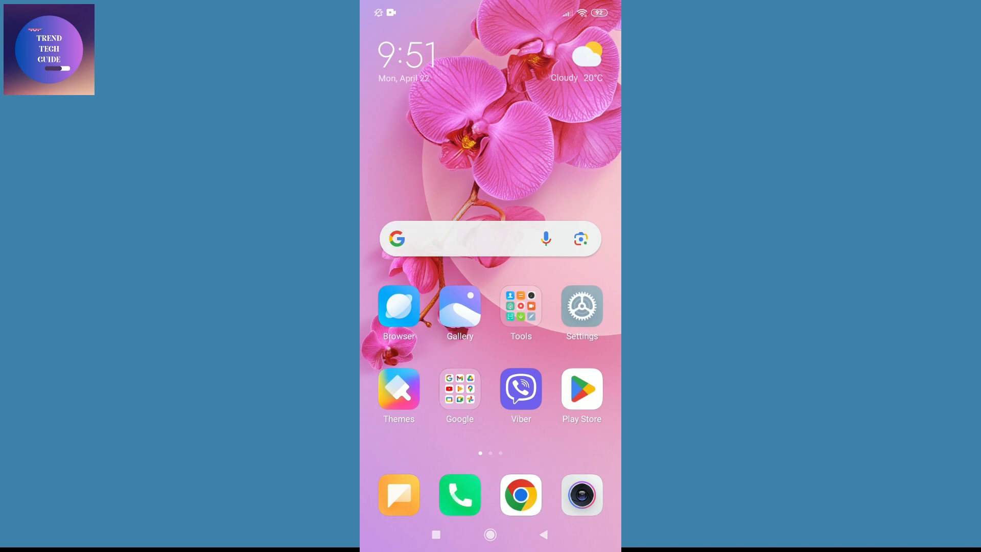
# Launch Viber from its home-screen icon to show the chat list.
pyautogui.click(582, 389)
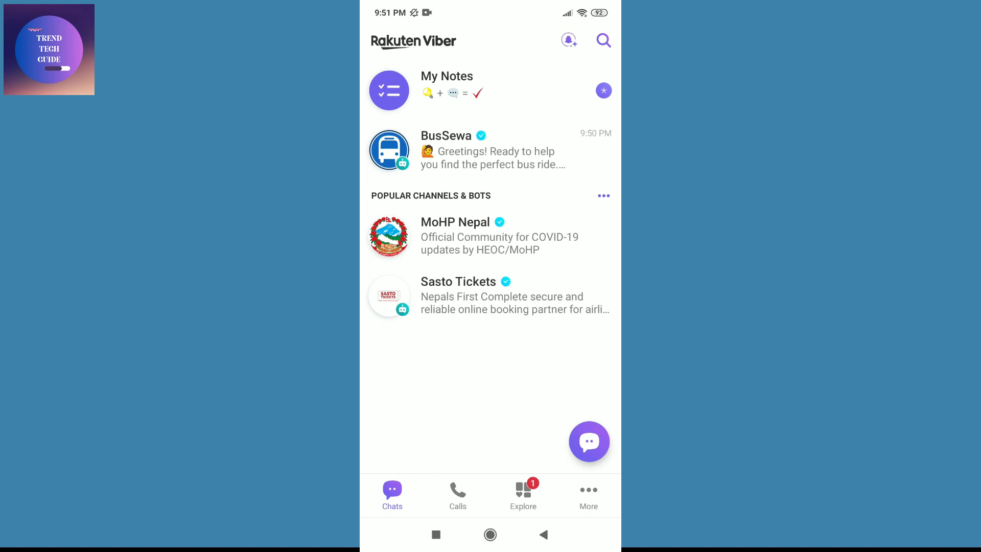
# Return home and long-press the Viber icon to reach its App info and Storage details.
pyautogui.click(490, 534)
pyautogui.click(521, 390)
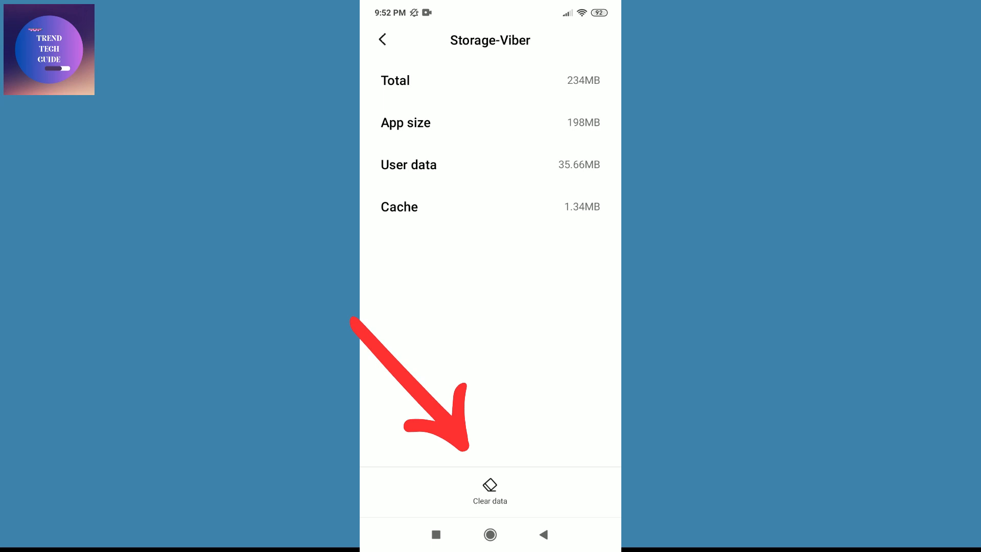
# Clear all of Viber's data and confirm, dropping user data and cache to 0B.
pyautogui.click(489, 490)
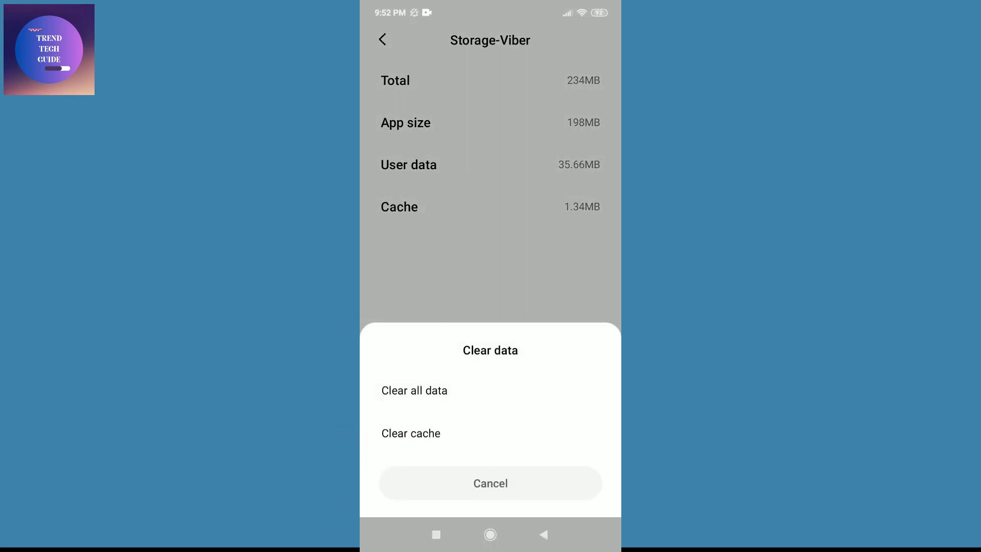
pyautogui.click(490, 390)
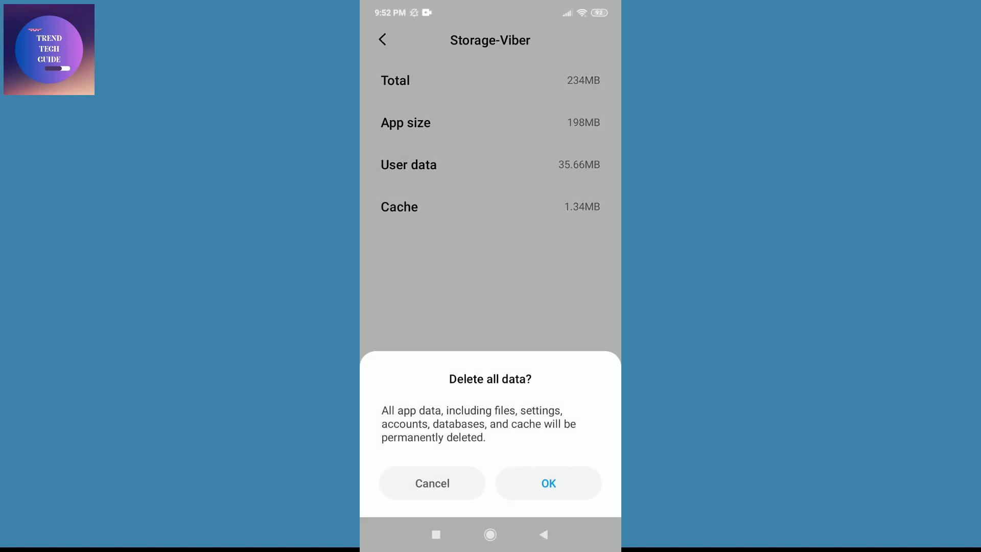
pyautogui.click(548, 483)
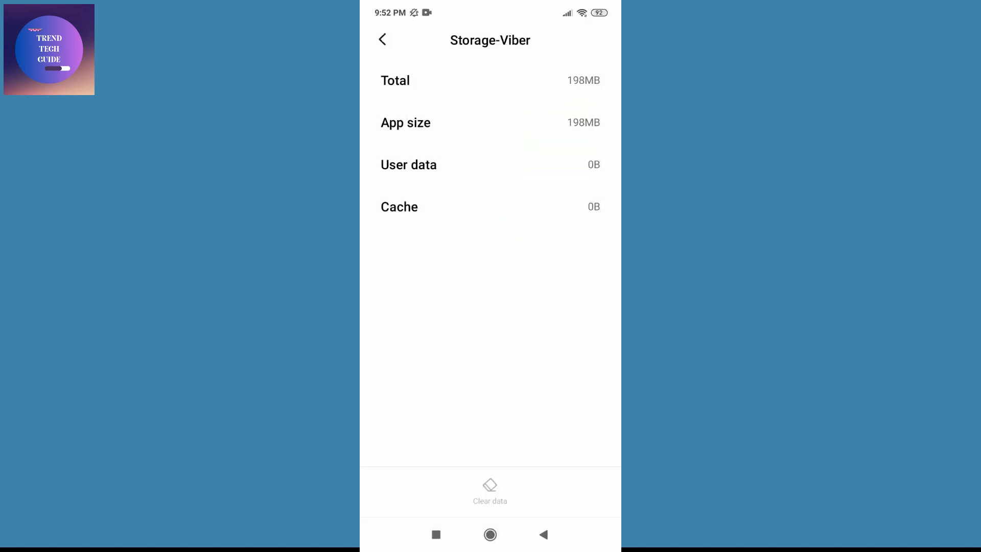
# Return to the home screen to relaunch Viber and check it is logged out.
pyautogui.click(490, 534)
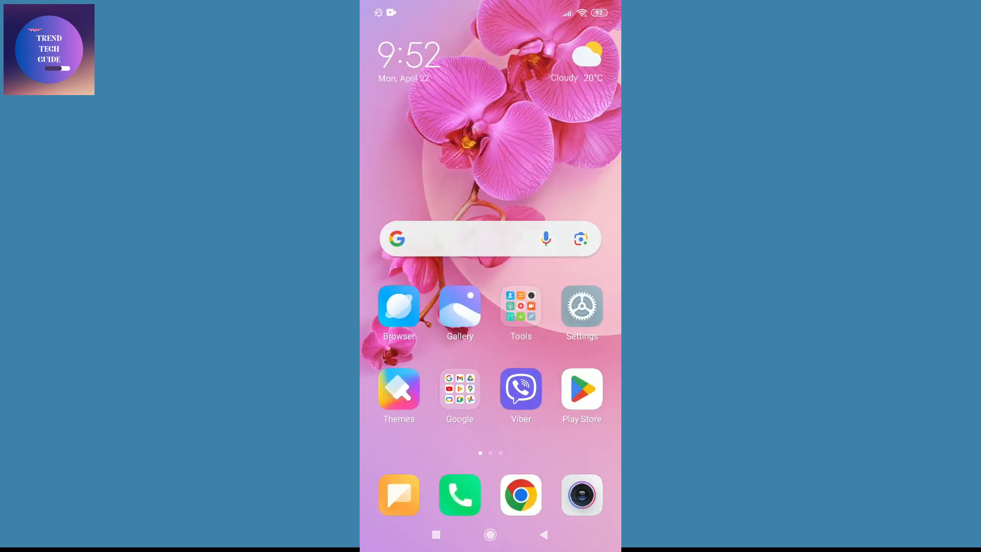